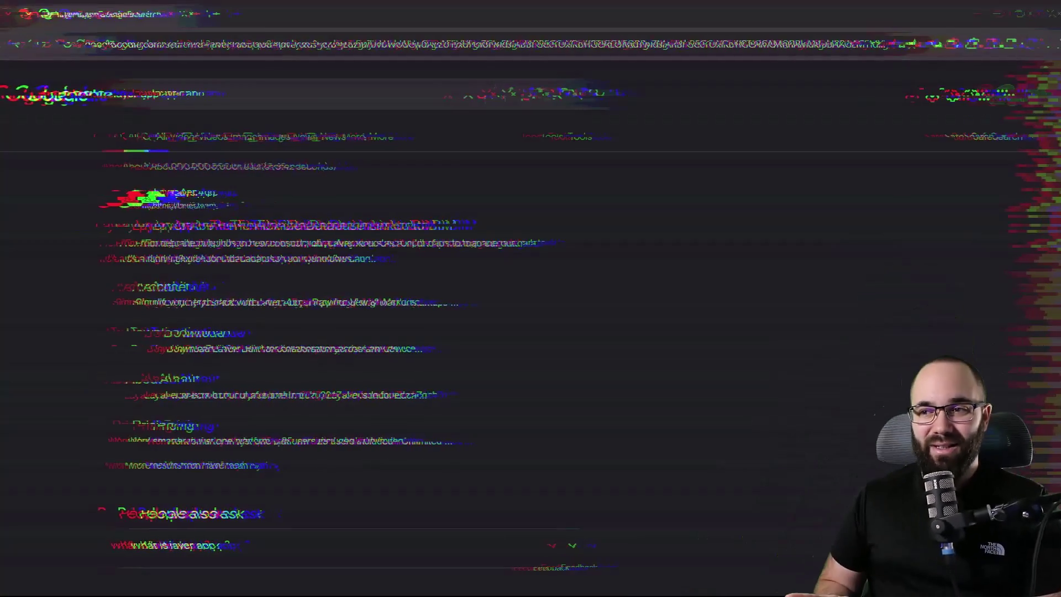
Switch to Chrome showing the Google search results for 'layer app'
click(96, 327)
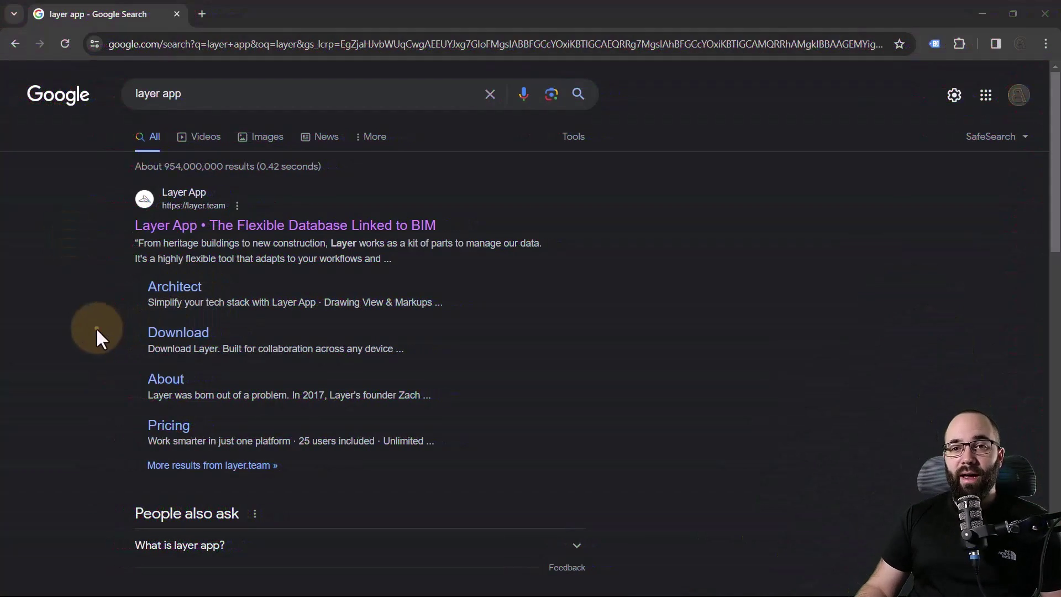
Open the Layer App site, sign in to app.layer.team, and start a new project
click(145, 241)
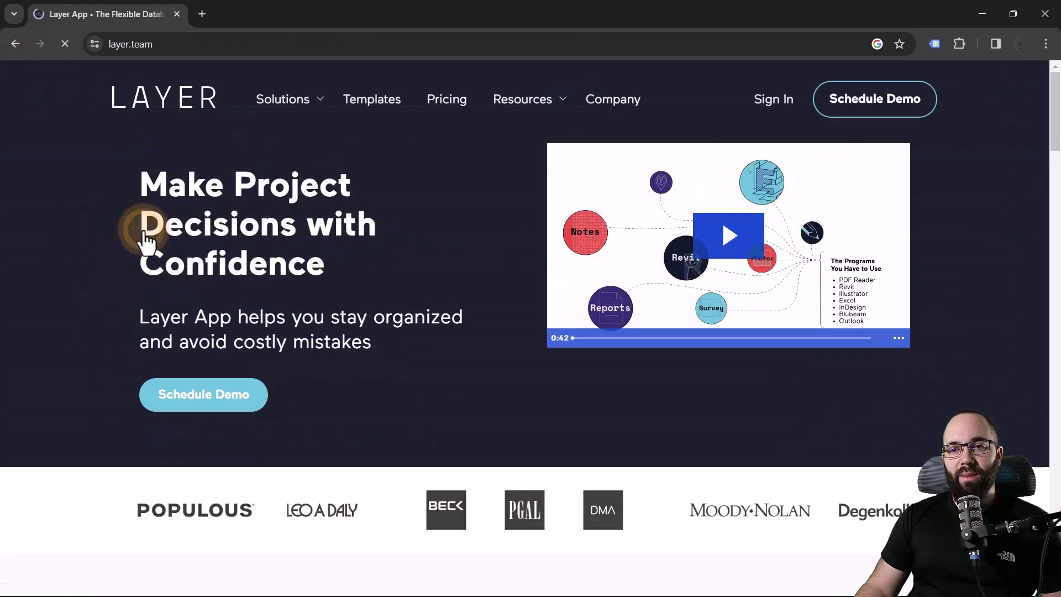
click(779, 101)
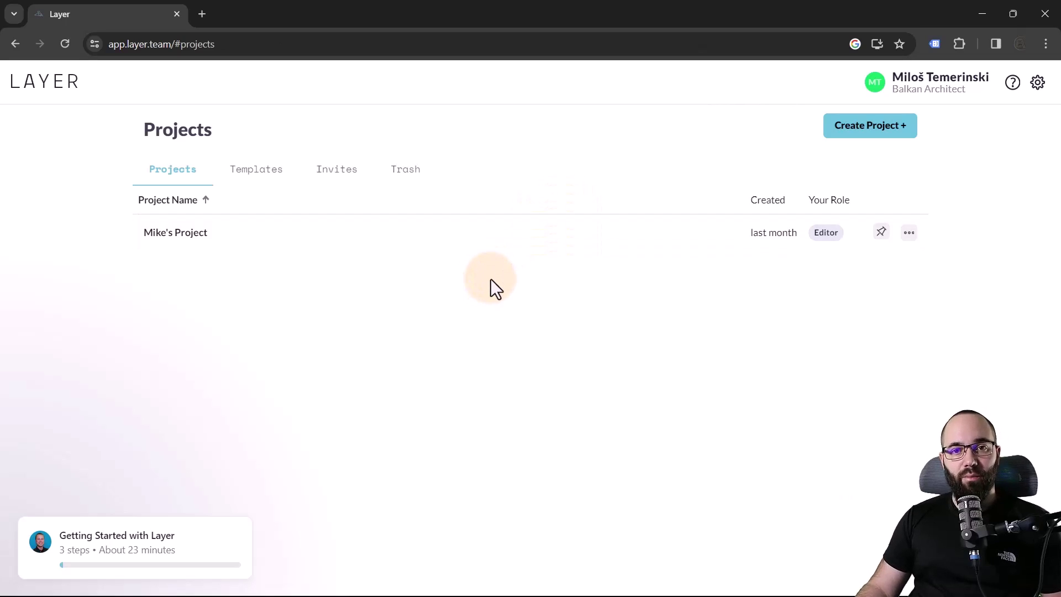
click(839, 127)
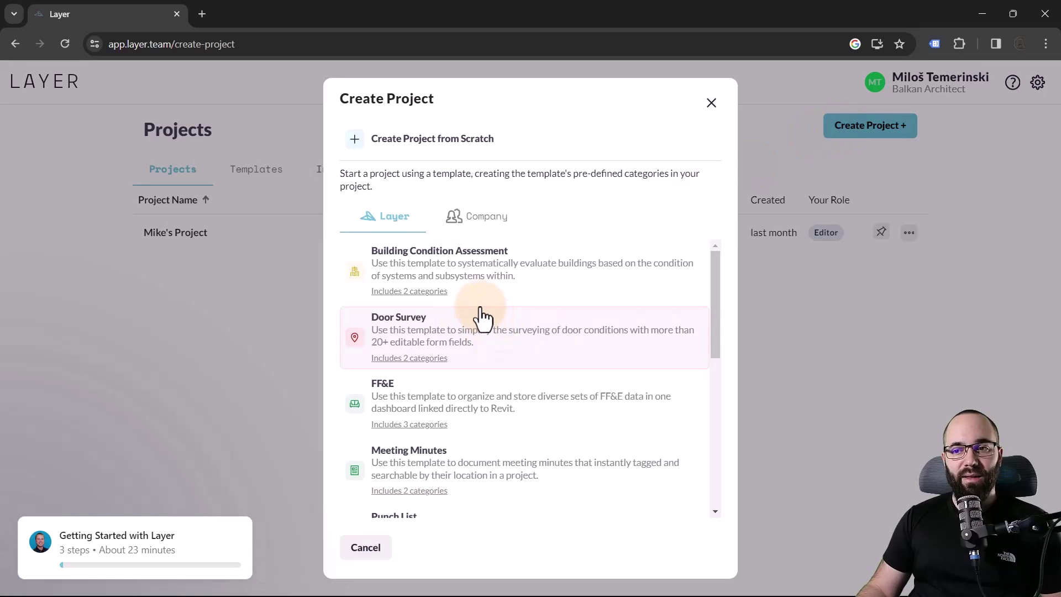
Use the Room Survey template, name it 'Balkan Architect Project', set location Serbia, and create it
scroll(486, 323, down, 5)
scroll(484, 319, down, 2)
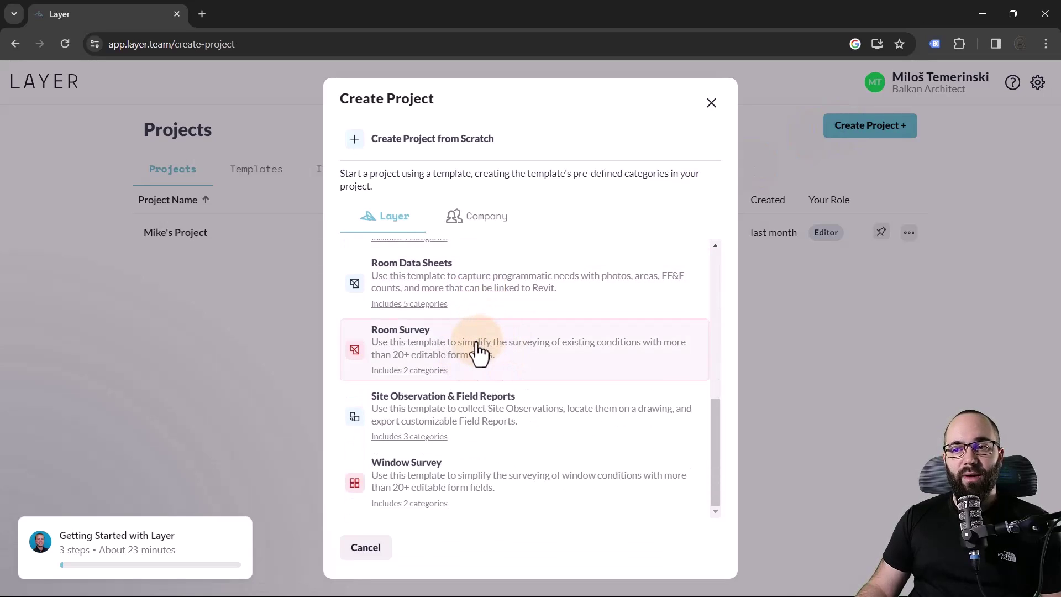
click(448, 351)
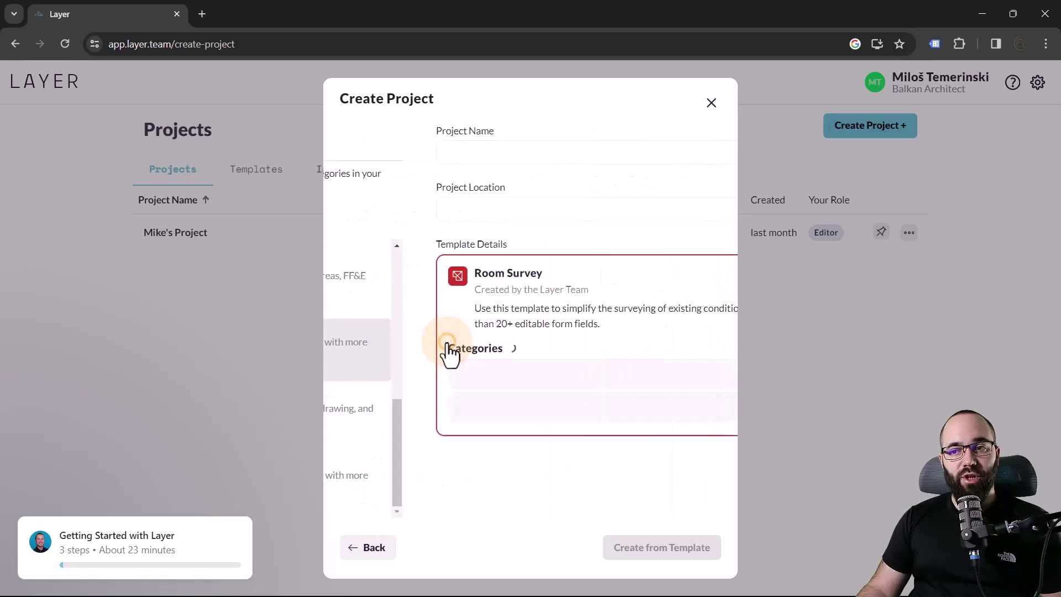
click(363, 151)
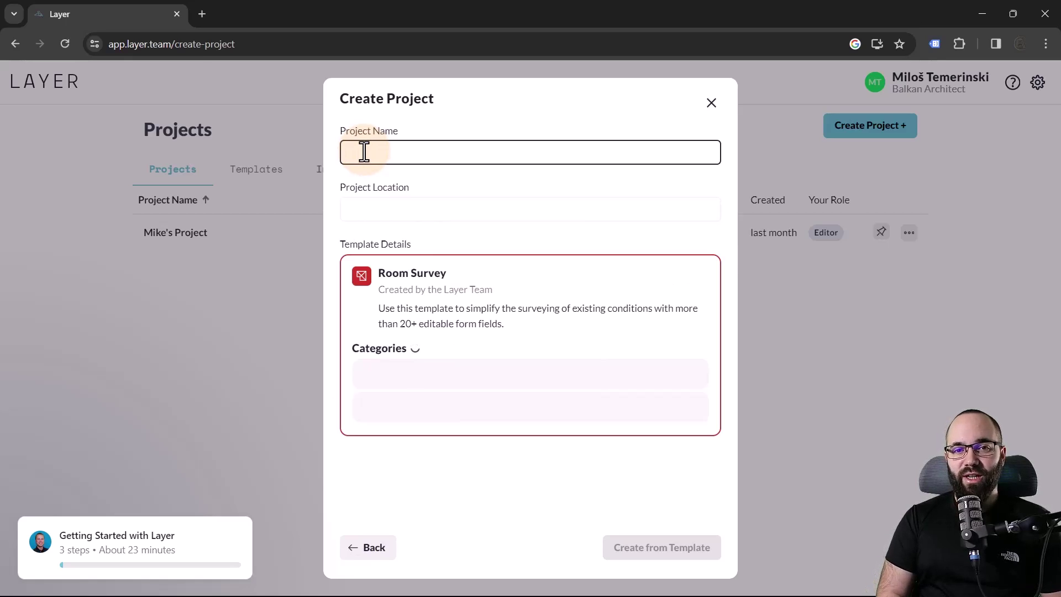
click(374, 171)
click(381, 214)
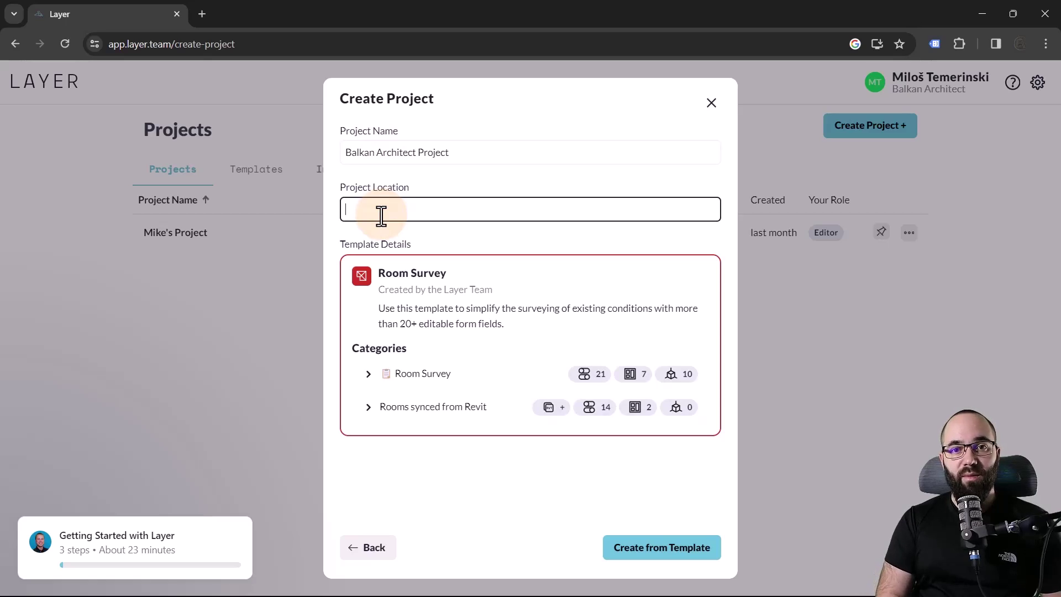
click(464, 242)
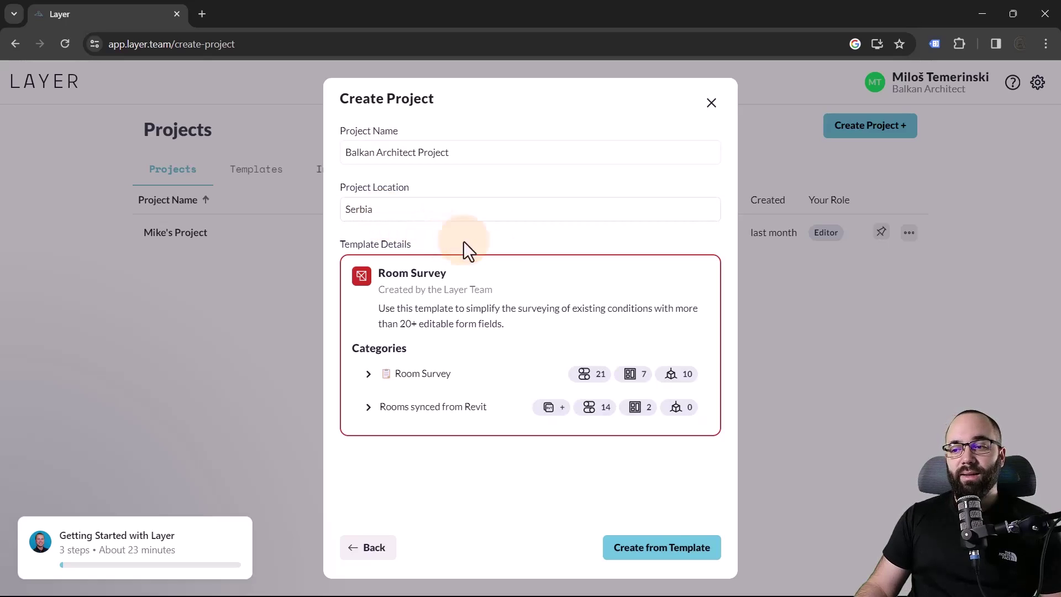
click(682, 552)
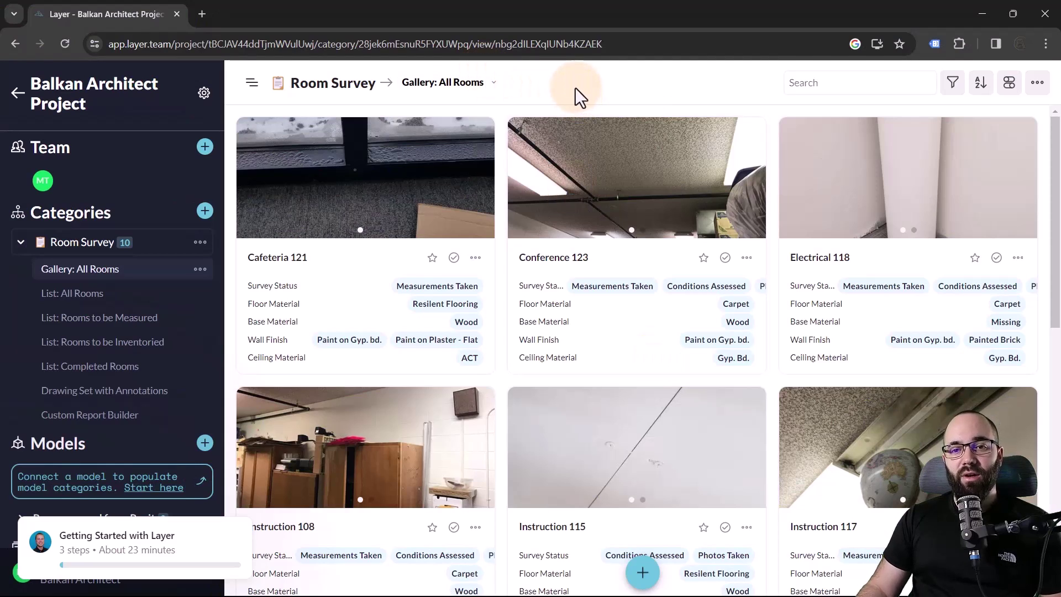
Add a model to the project using the + beside Models in the sidebar
scroll(113, 353, down, 3)
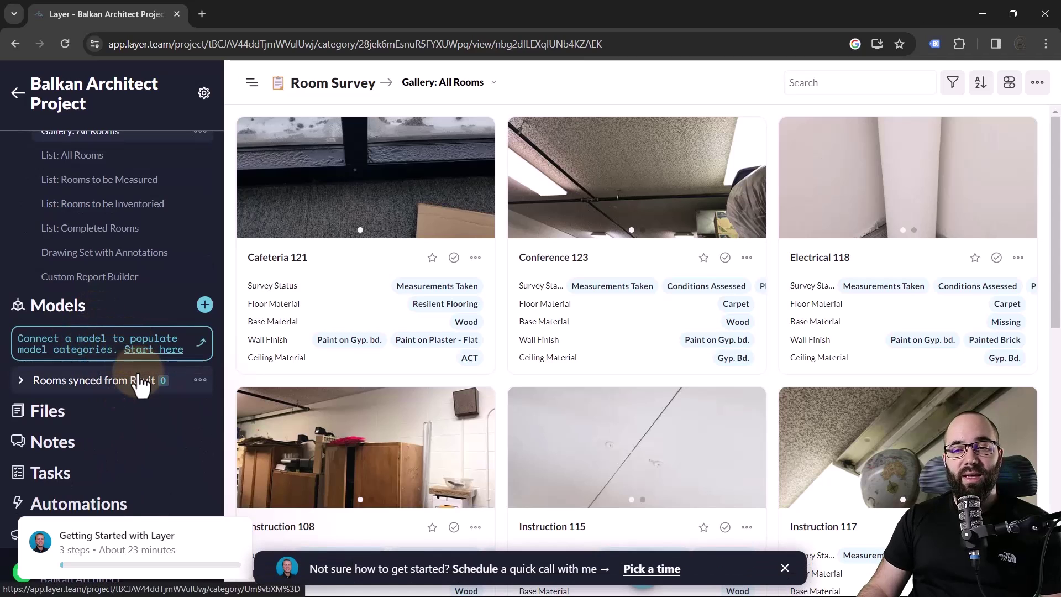
click(205, 306)
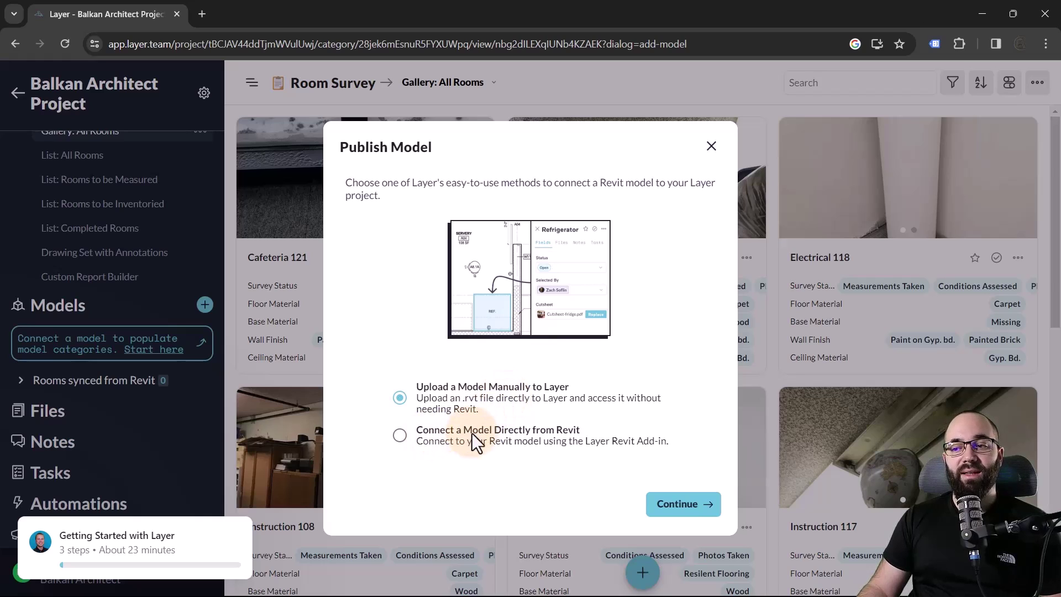
Choose 'Connect a Model Directly from Revit' and open the add-in's Download page
click(399, 436)
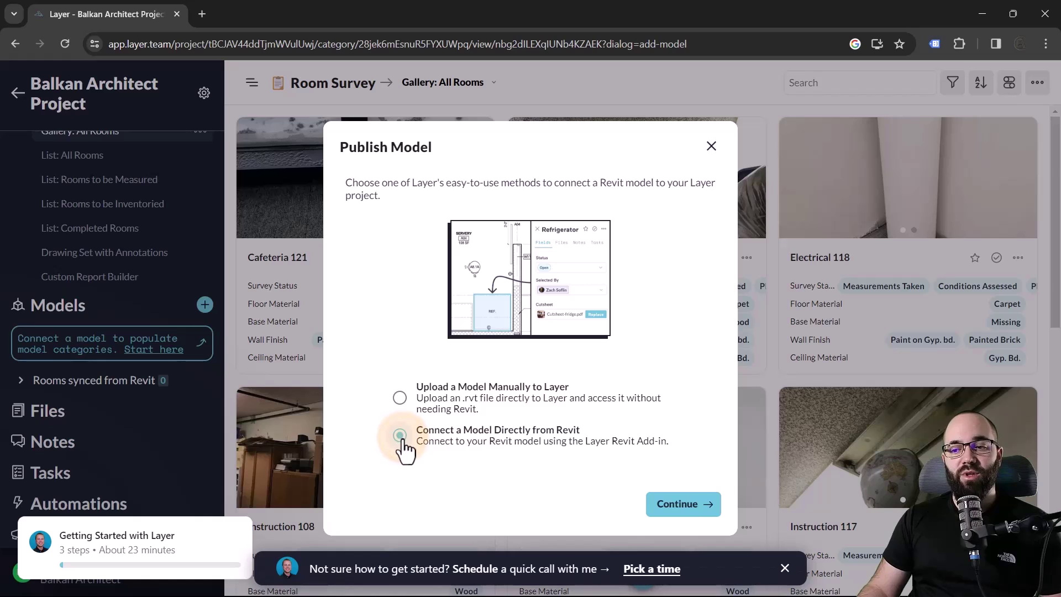
click(675, 505)
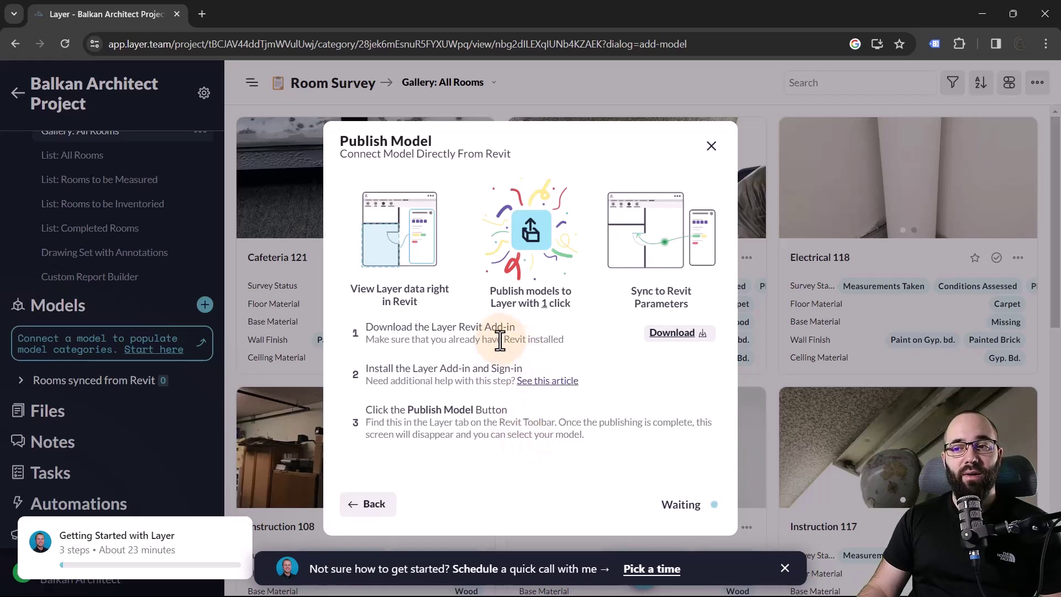
click(677, 336)
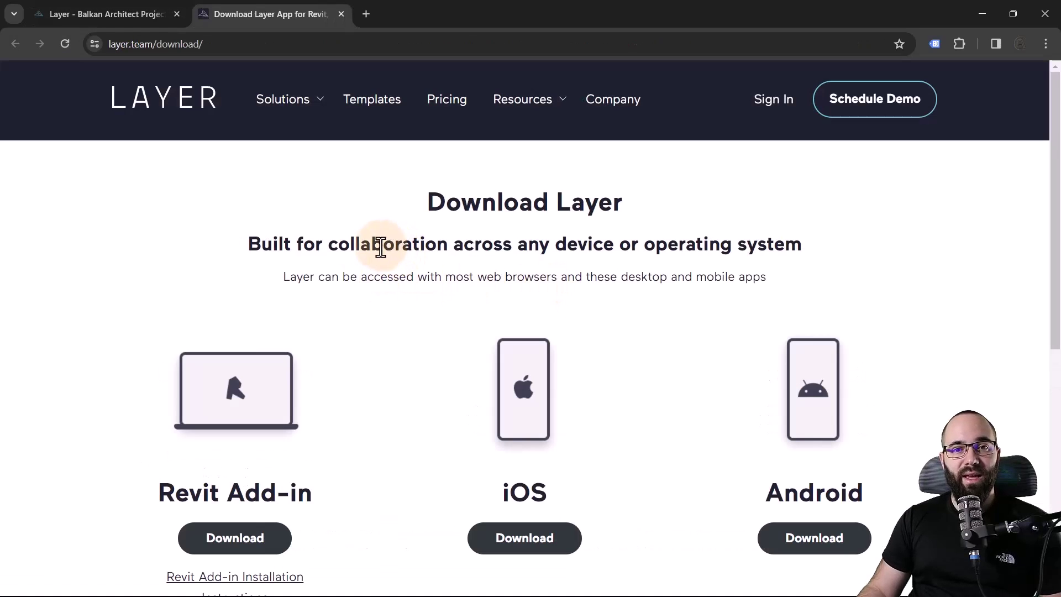
Download and install the Layer Revit add-in, accepting the license, then return to the project tab
scroll(309, 265, down, 2)
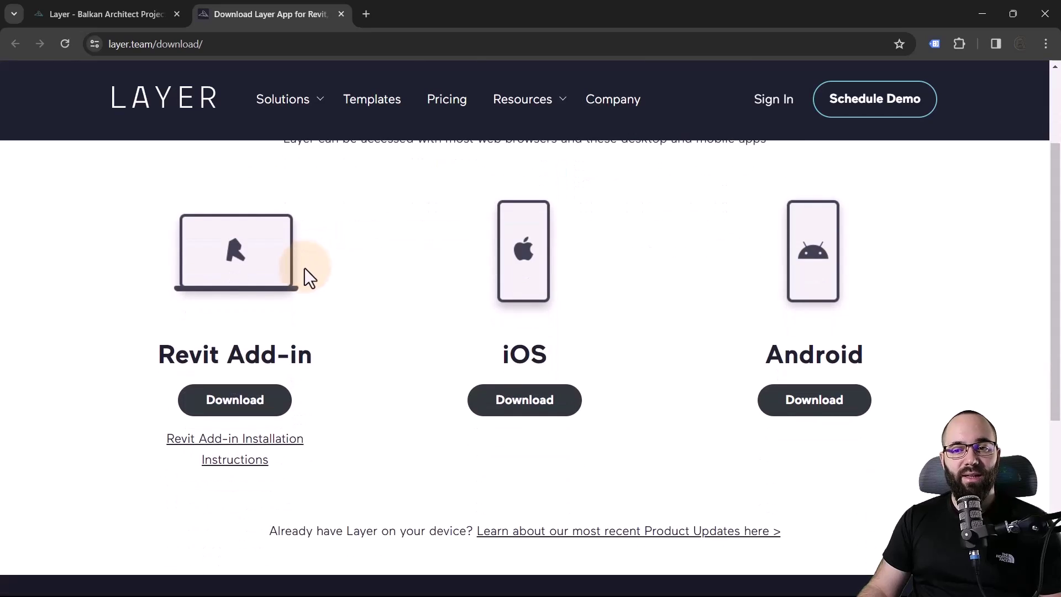
click(221, 403)
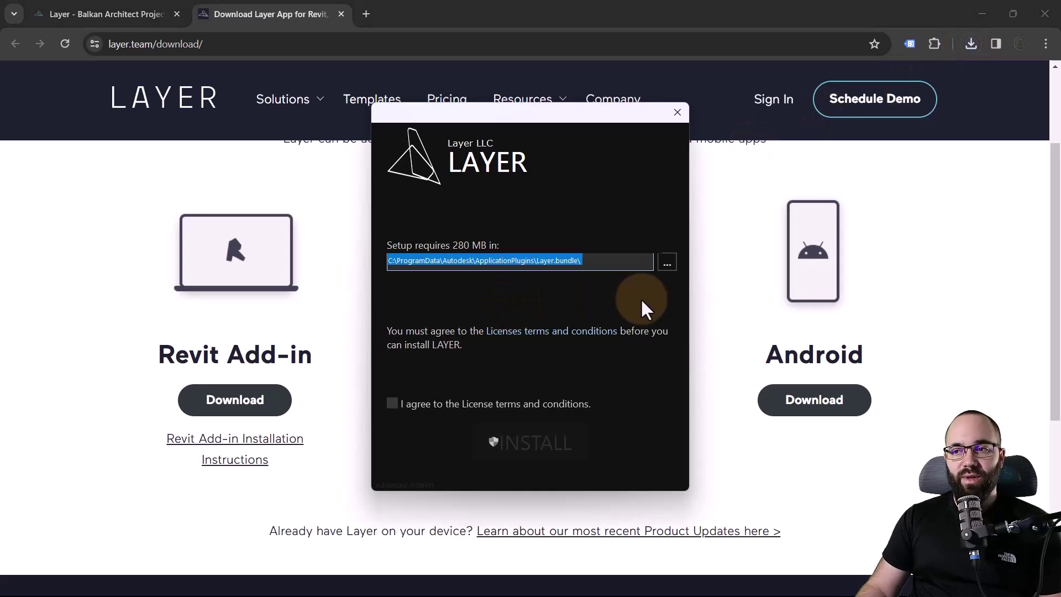
click(392, 403)
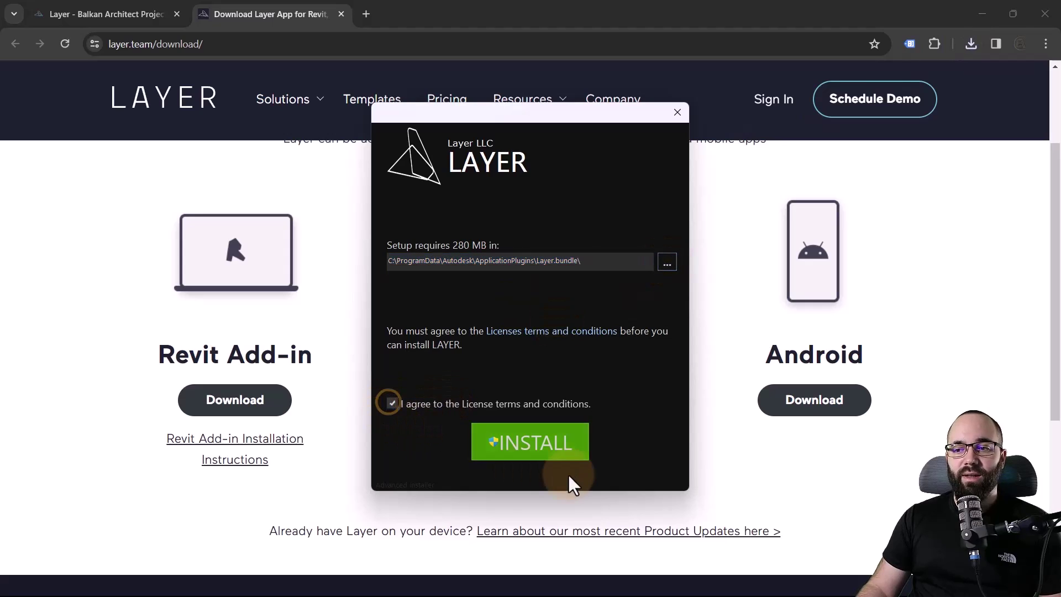
click(555, 446)
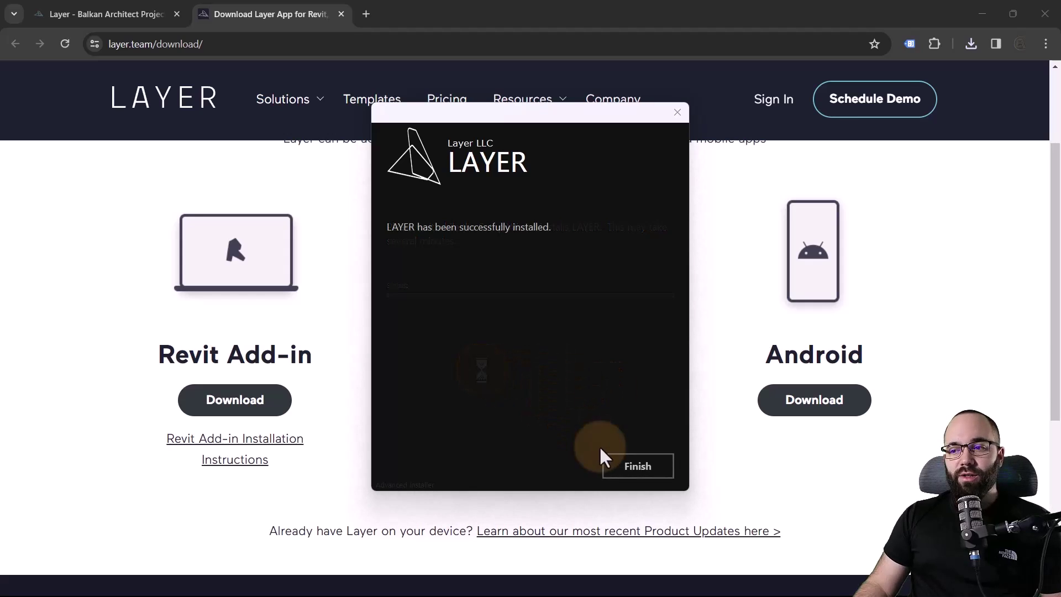
click(635, 466)
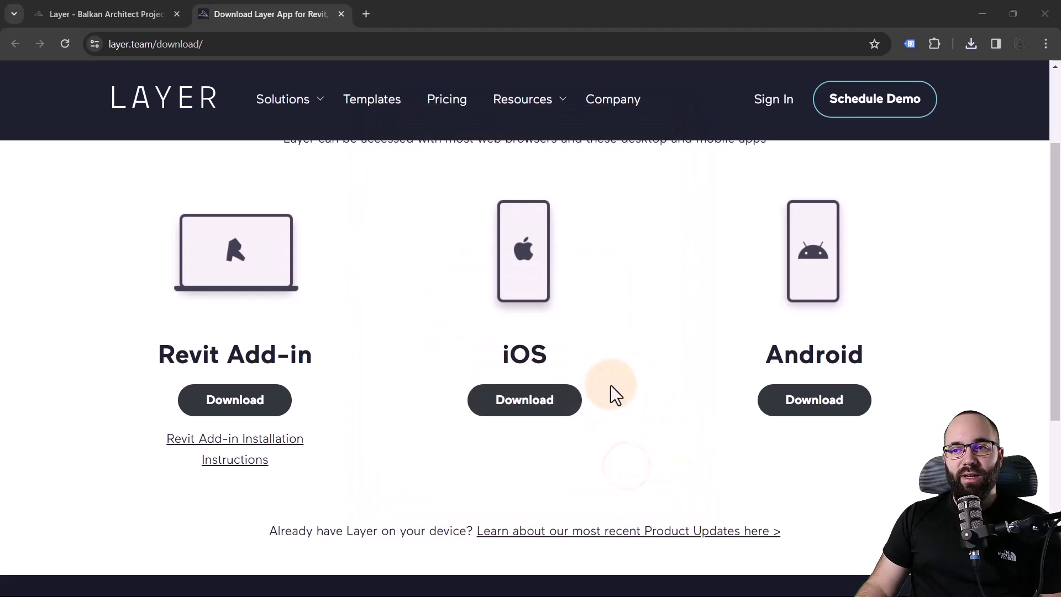
click(135, 12)
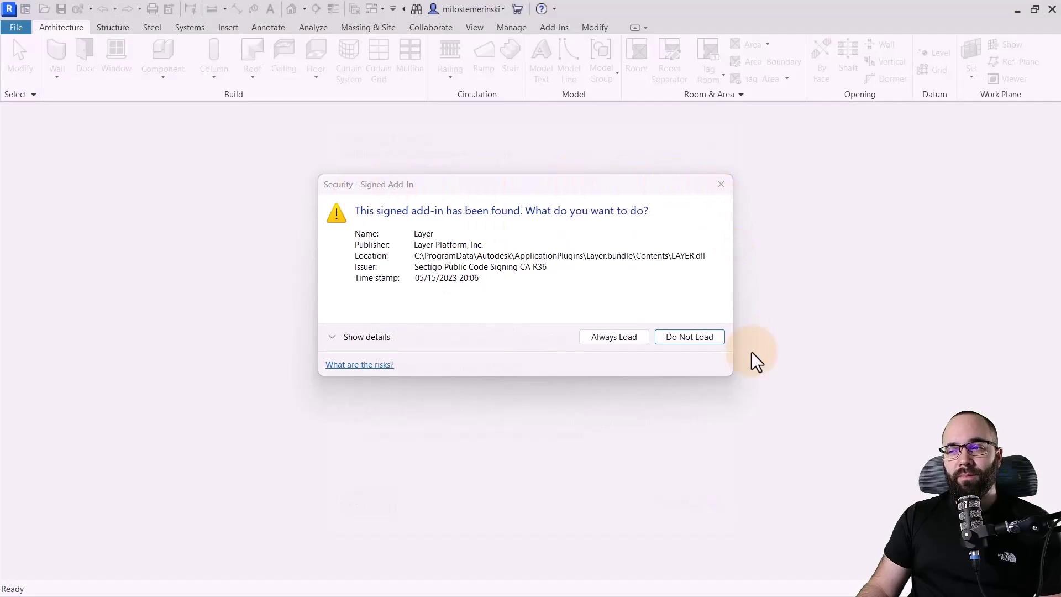
Always allow the Layer add-in to load in Revit and show the Layer ribbon tab
click(596, 339)
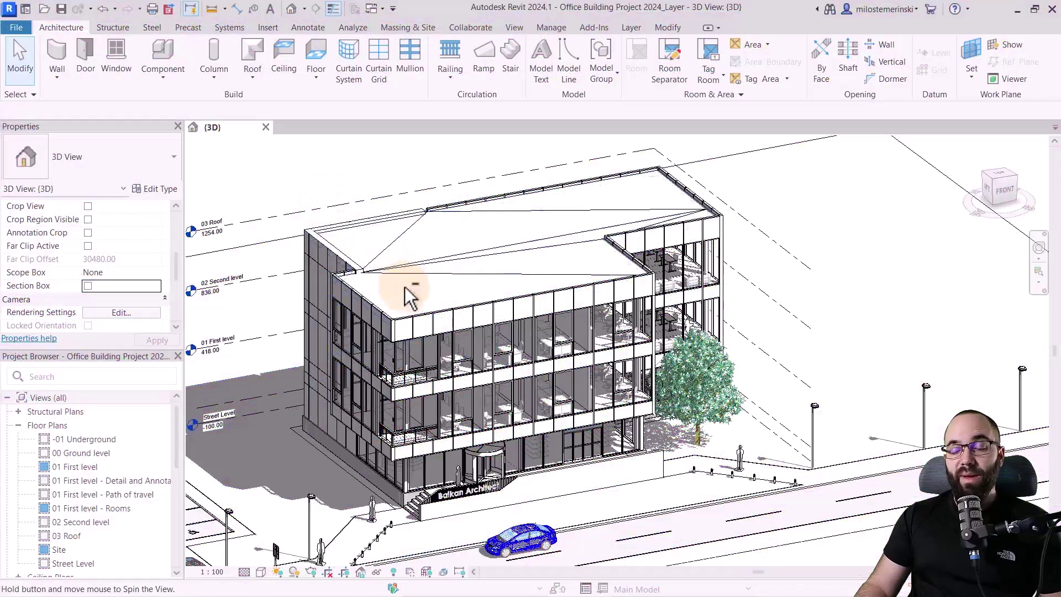
mouse_move(408, 296)
mouse_down()
mouse_move(431, 277)
mouse_move(435, 293)
mouse_move(379, 299)
mouse_move(440, 302)
mouse_move(424, 307)
mouse_up()
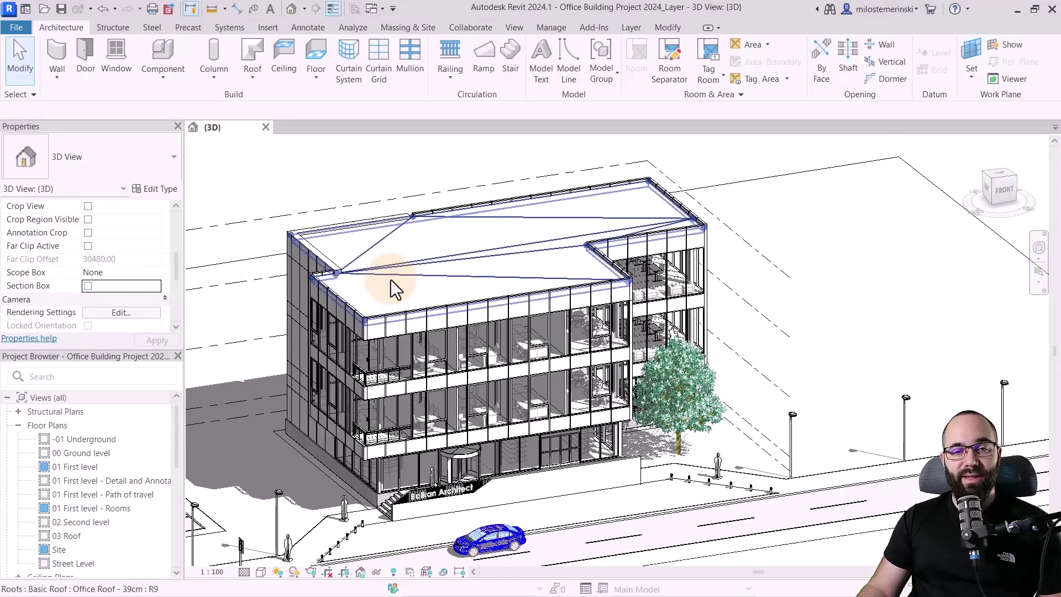
click(631, 28)
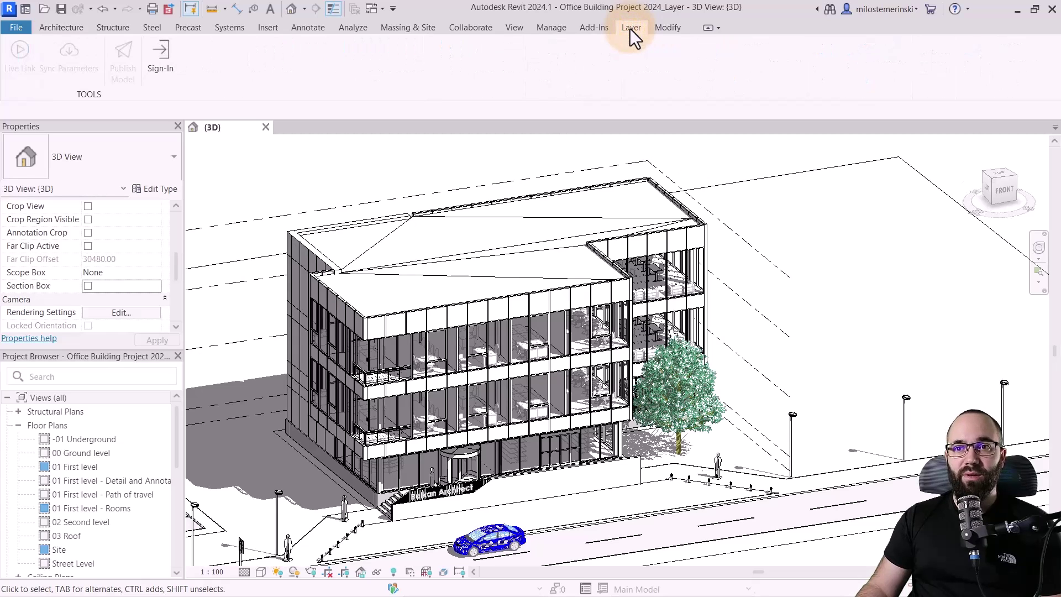
Sign in to Layer from Revit and start publishing the office building model
click(161, 61)
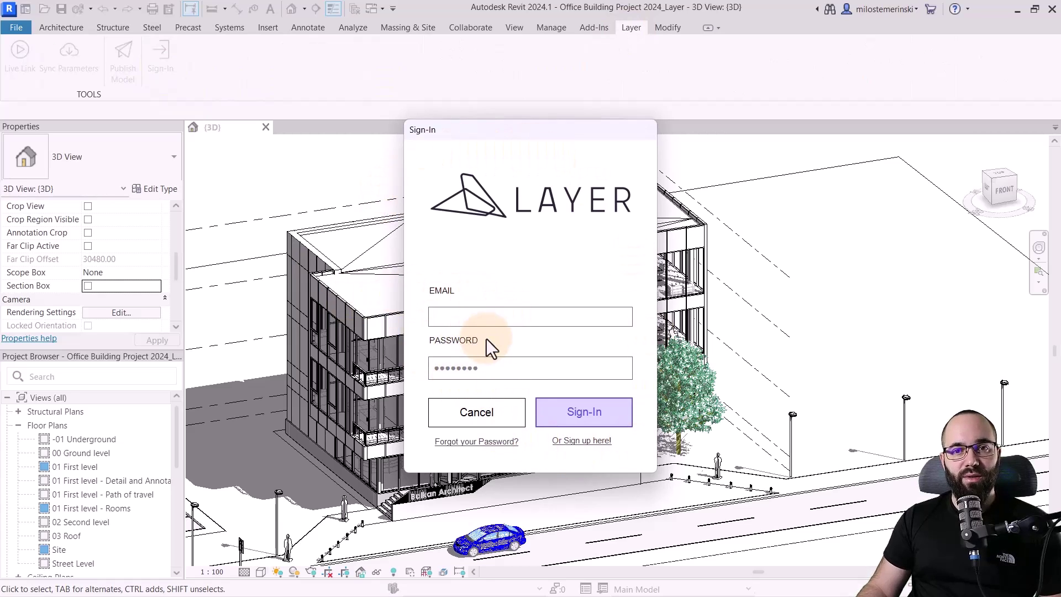
key(Return)
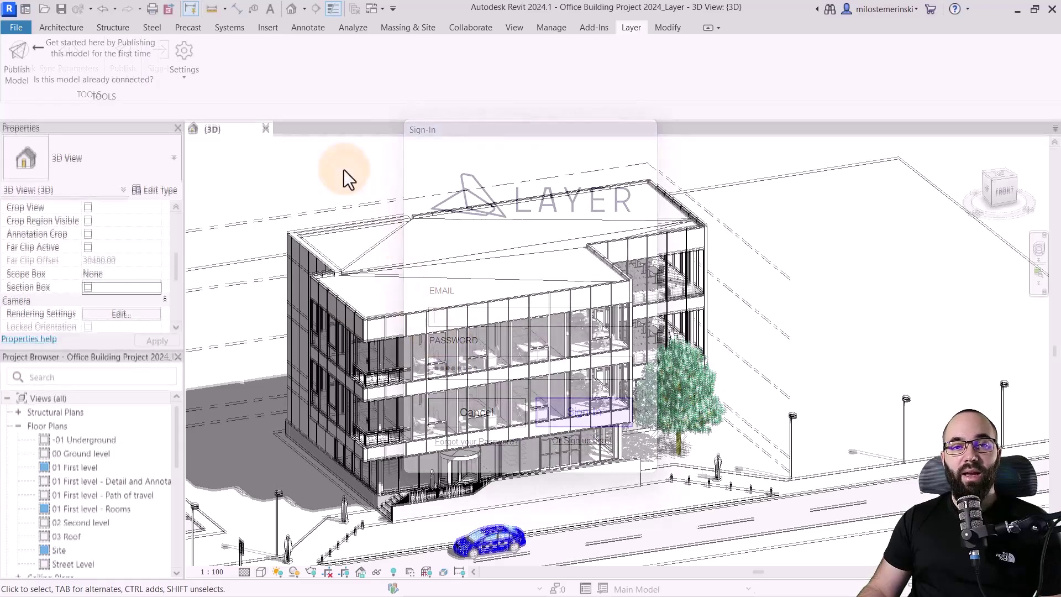
click(21, 78)
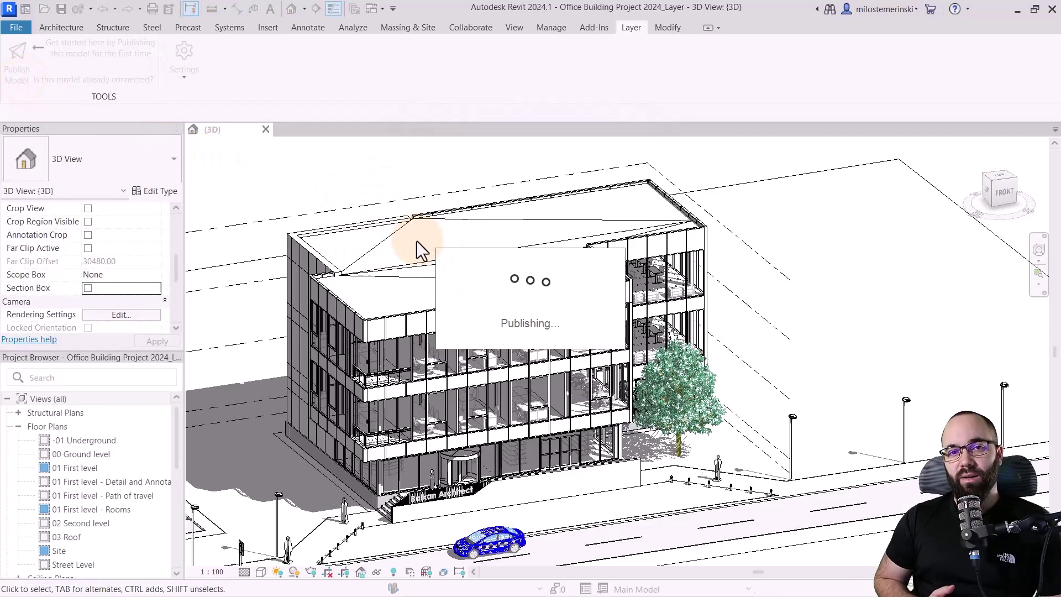
click(615, 315)
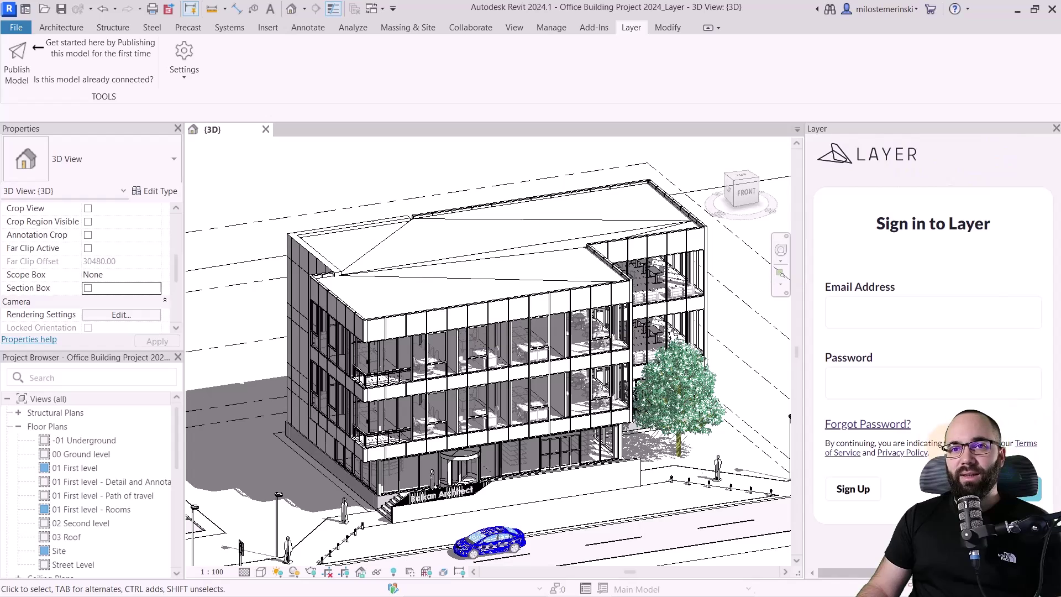
Set Balkan Architect Project as the destination and process the model now
click(846, 318)
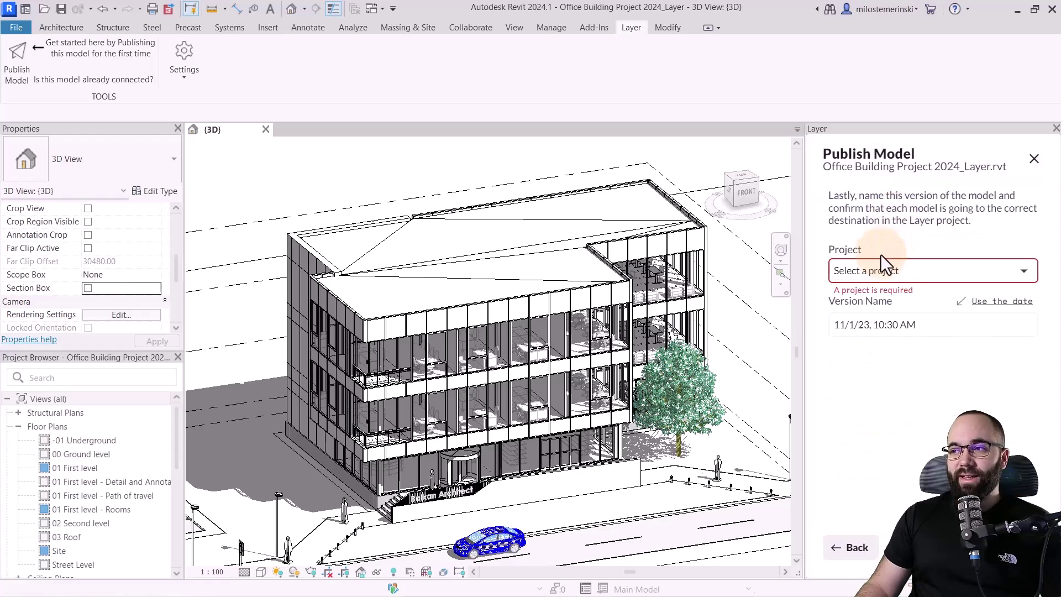
click(877, 276)
click(872, 303)
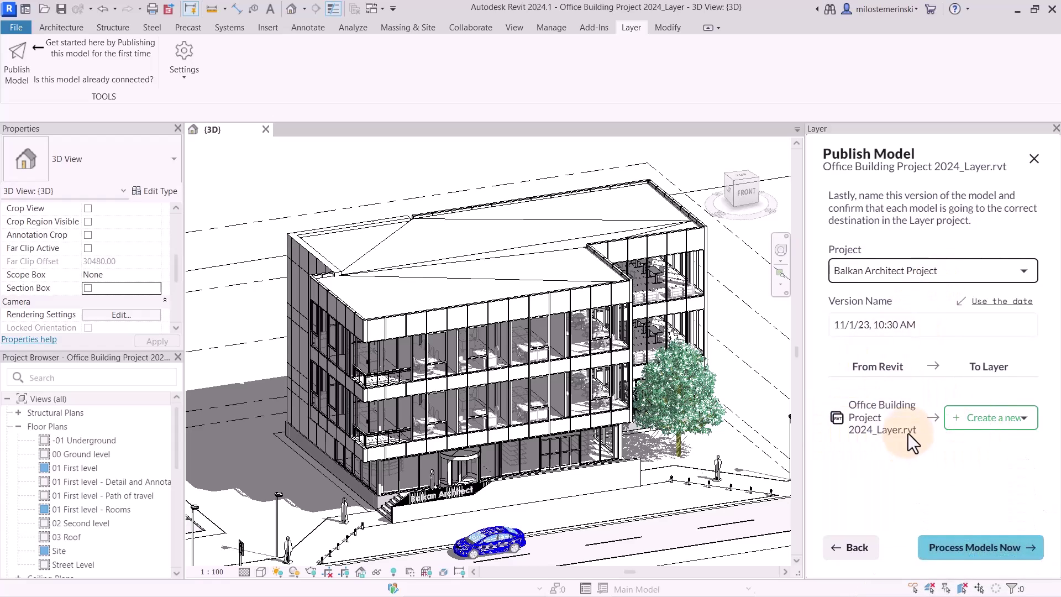
click(949, 554)
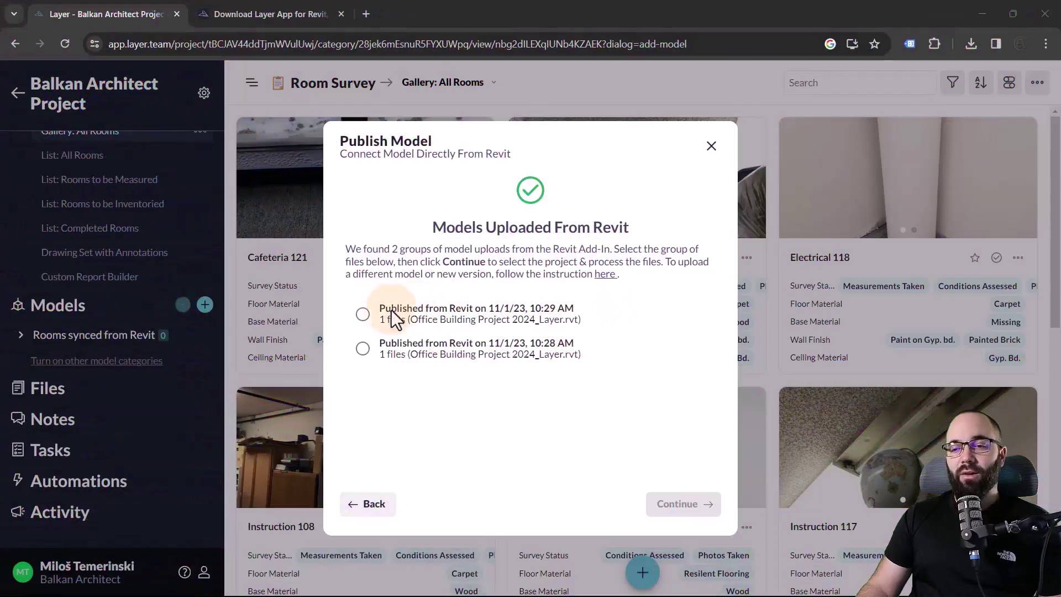
Select the 10:29 AM Revit upload, process it into the project, and close the ready message
click(363, 314)
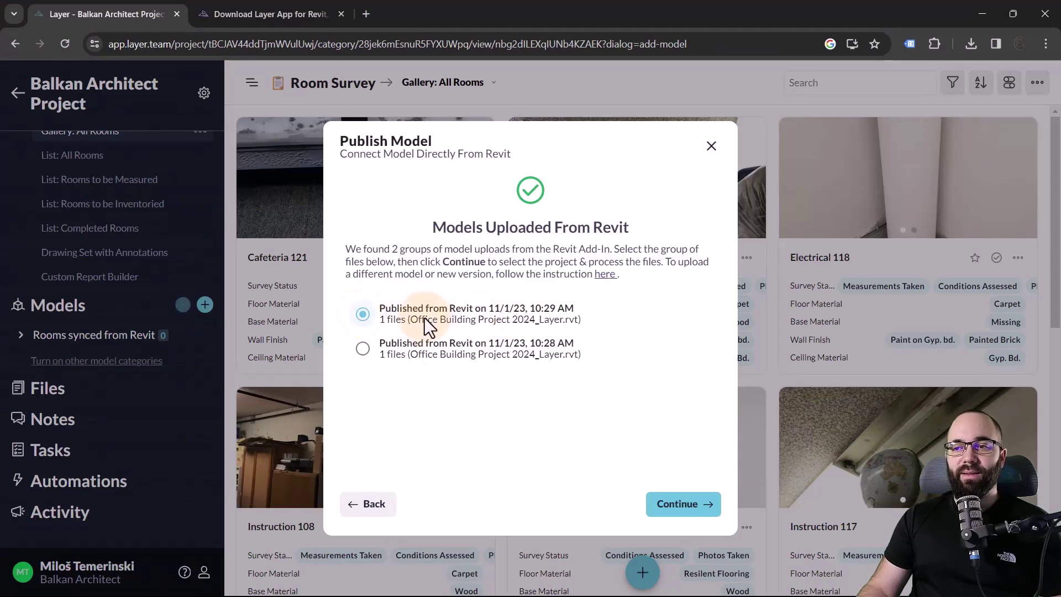
click(685, 504)
click(391, 334)
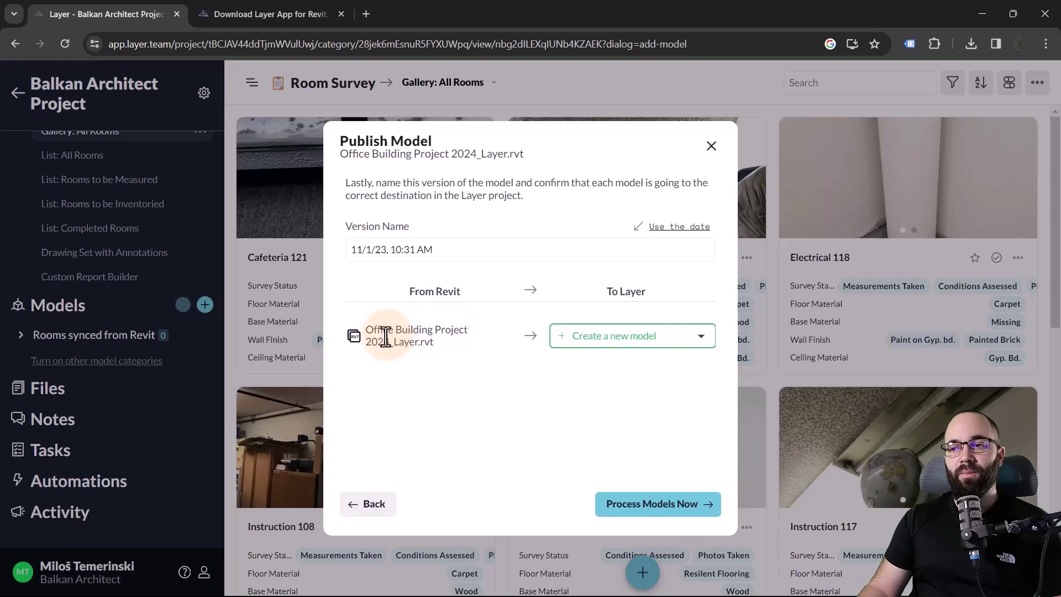
click(370, 335)
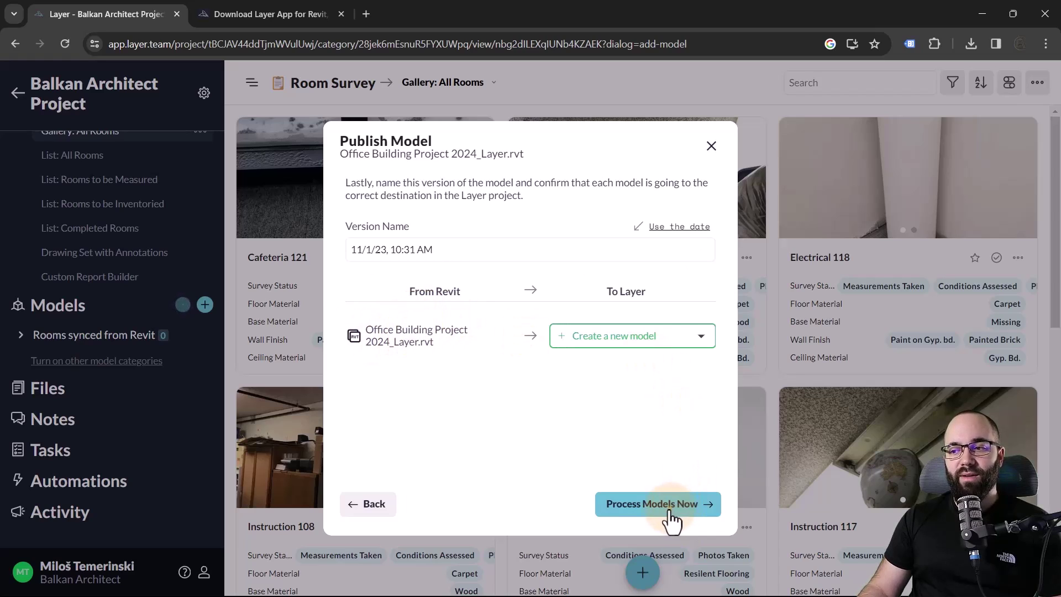
click(672, 517)
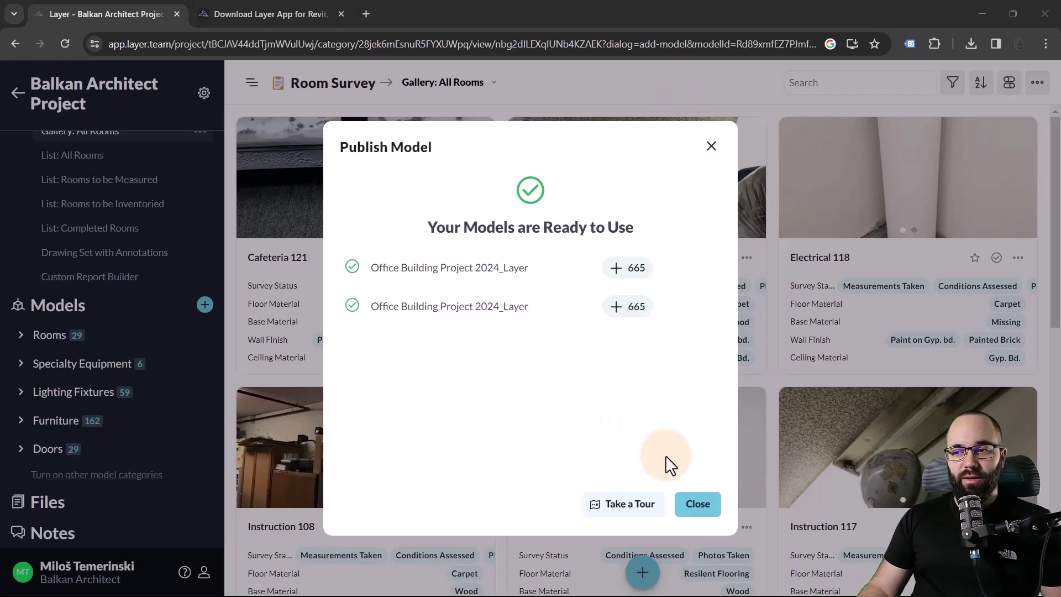
click(707, 513)
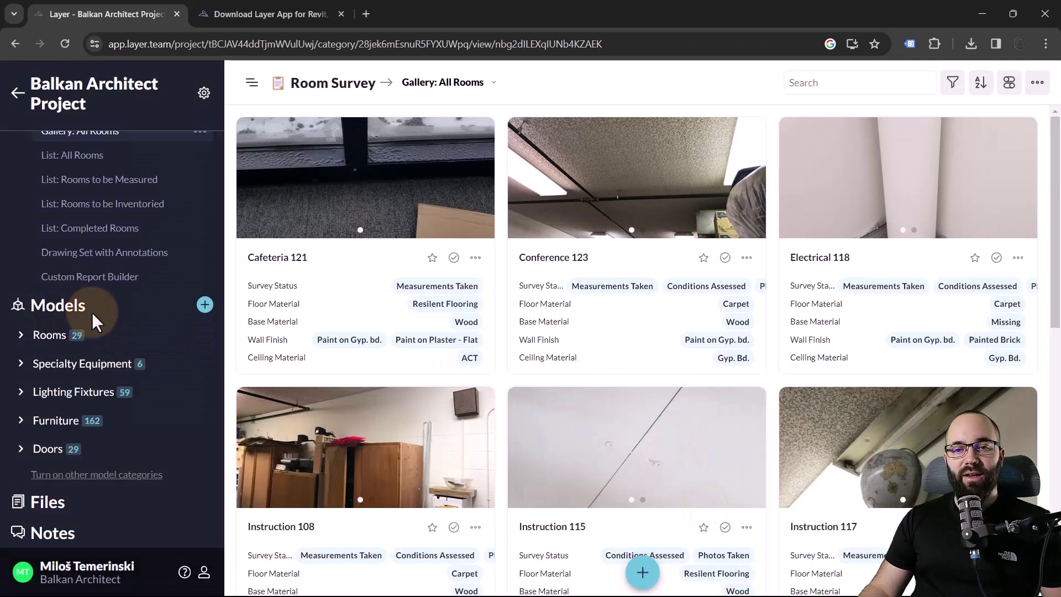
Expand Rooms under Models and open the All Rooms table, browsing its 29 rooms
click(46, 339)
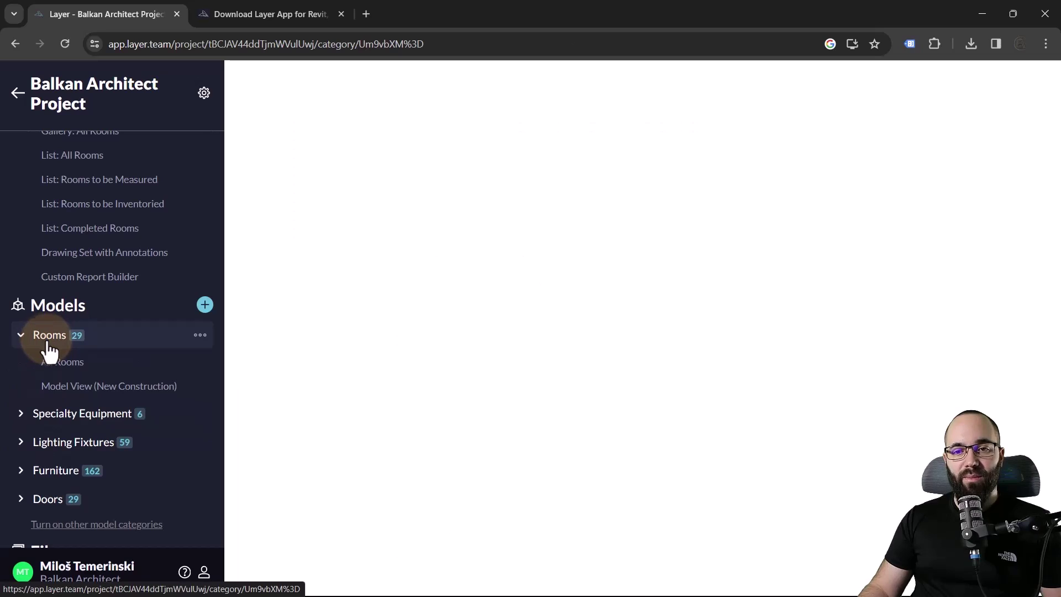
click(58, 365)
click(61, 363)
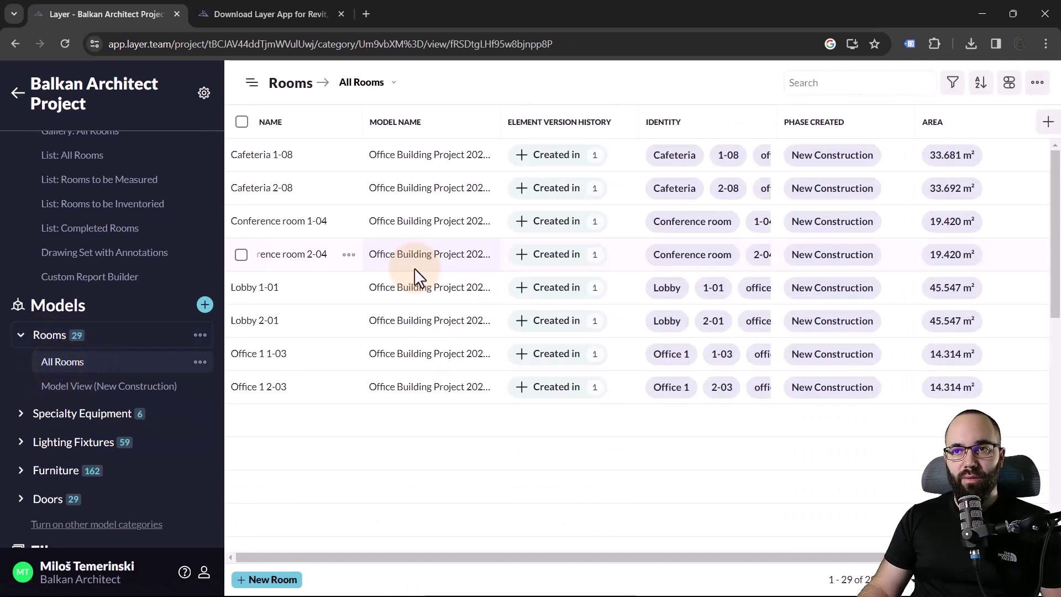
scroll(426, 301, right, 3)
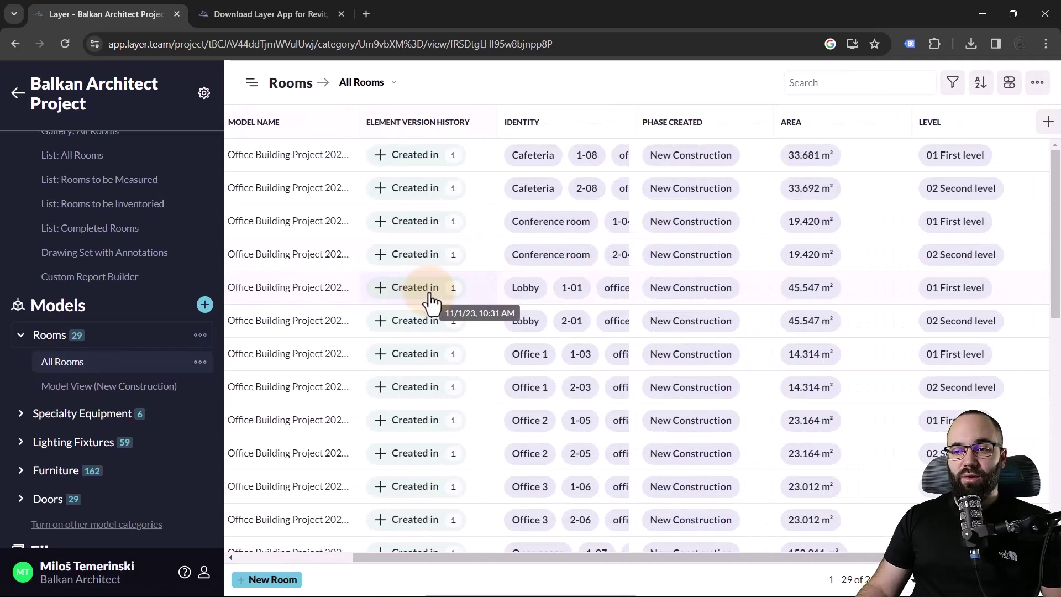
scroll(430, 301, left, 3)
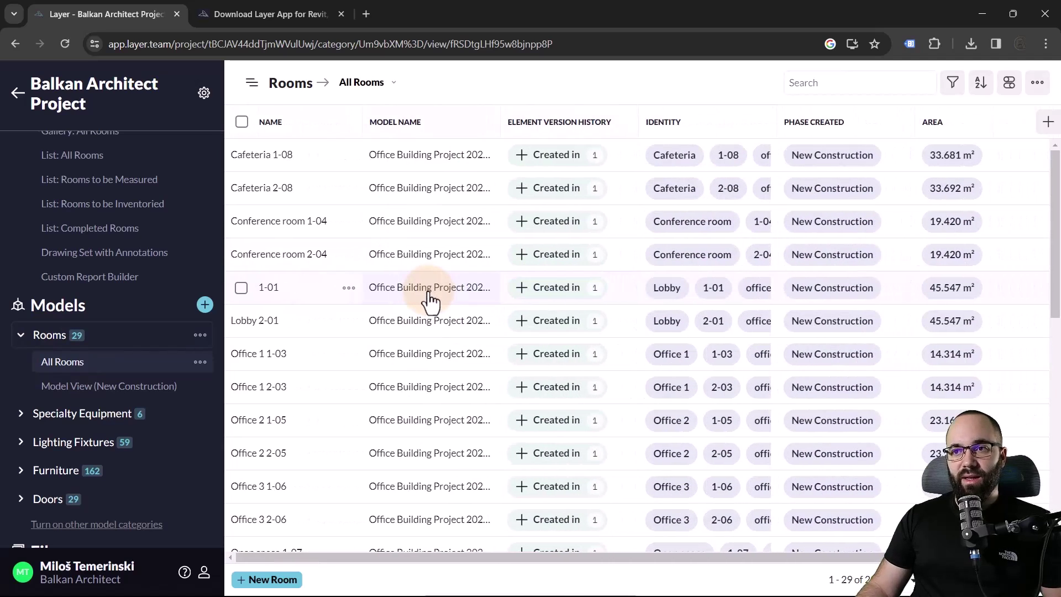
scroll(427, 298, right, 3)
scroll(427, 298, left, 3)
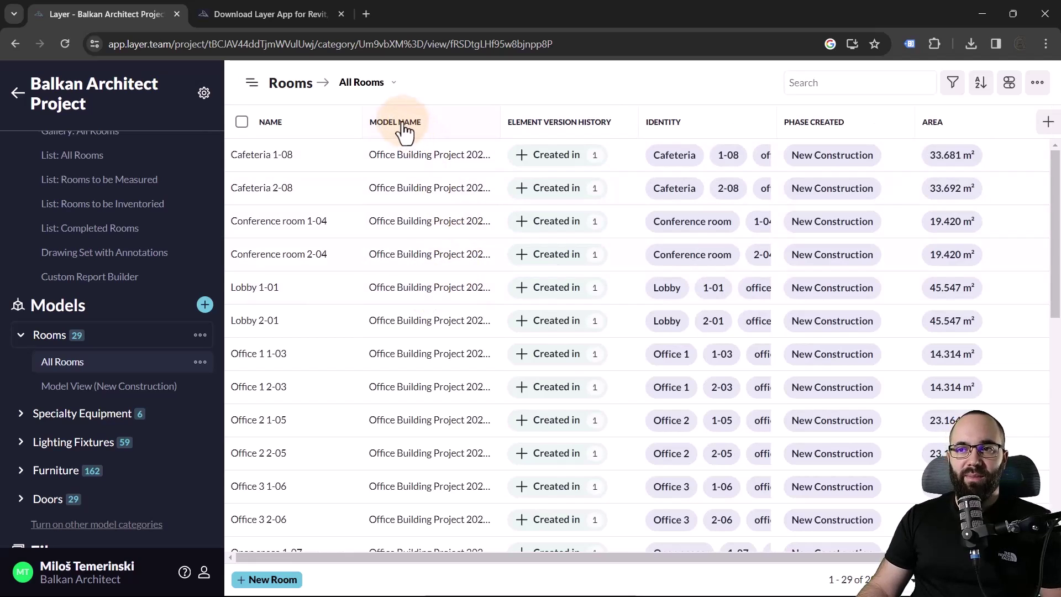
scroll(447, 275, down, 5)
scroll(437, 249, up, 5)
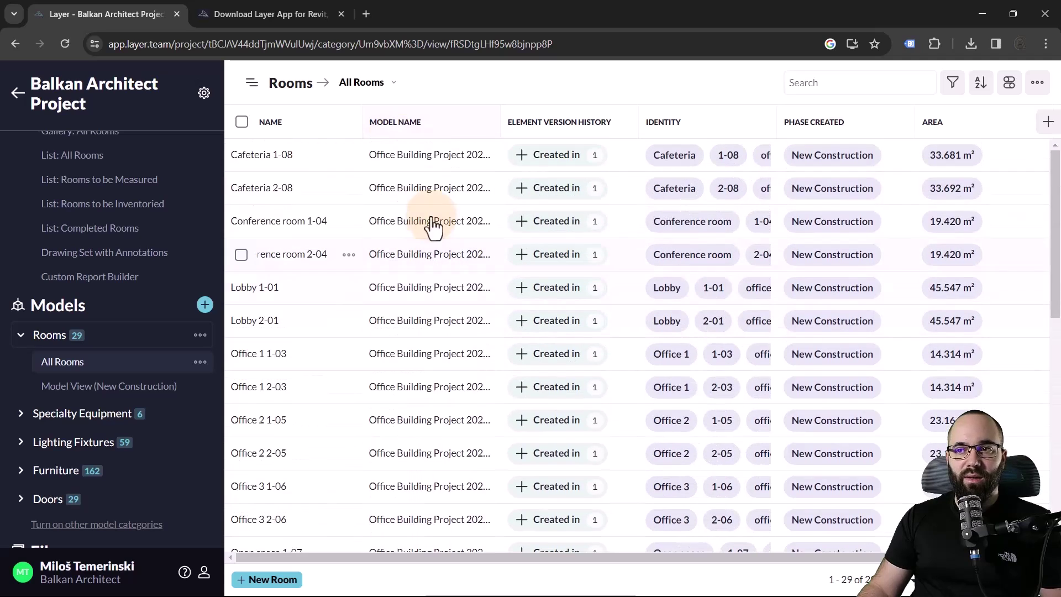
Hide MODEL NAME and ELEMENT VERSION HISTORY, widen IDENTITY and slightly narrow PHASE CREATED
click(405, 124)
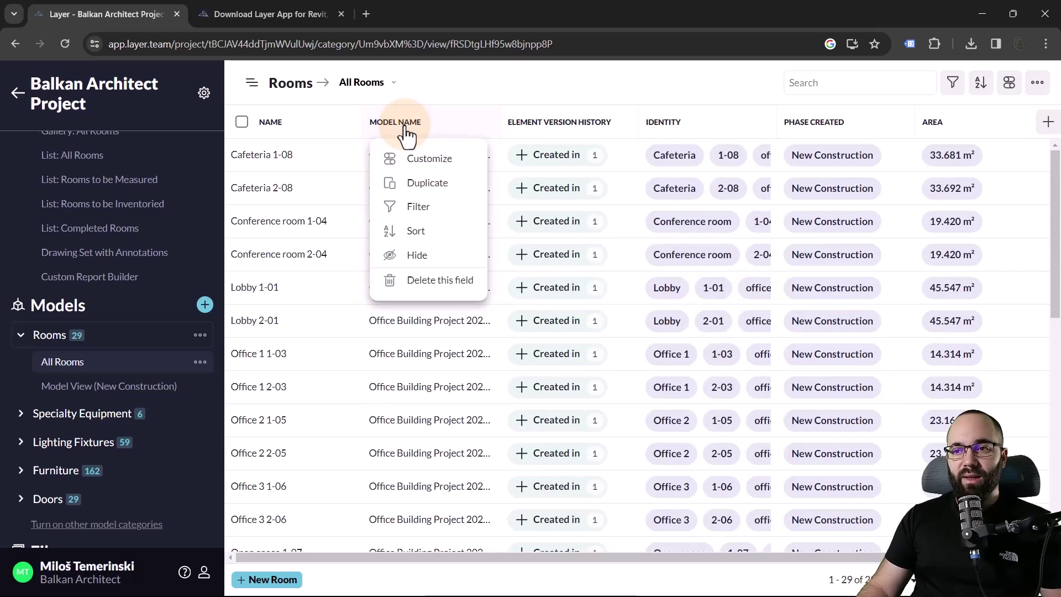
click(418, 259)
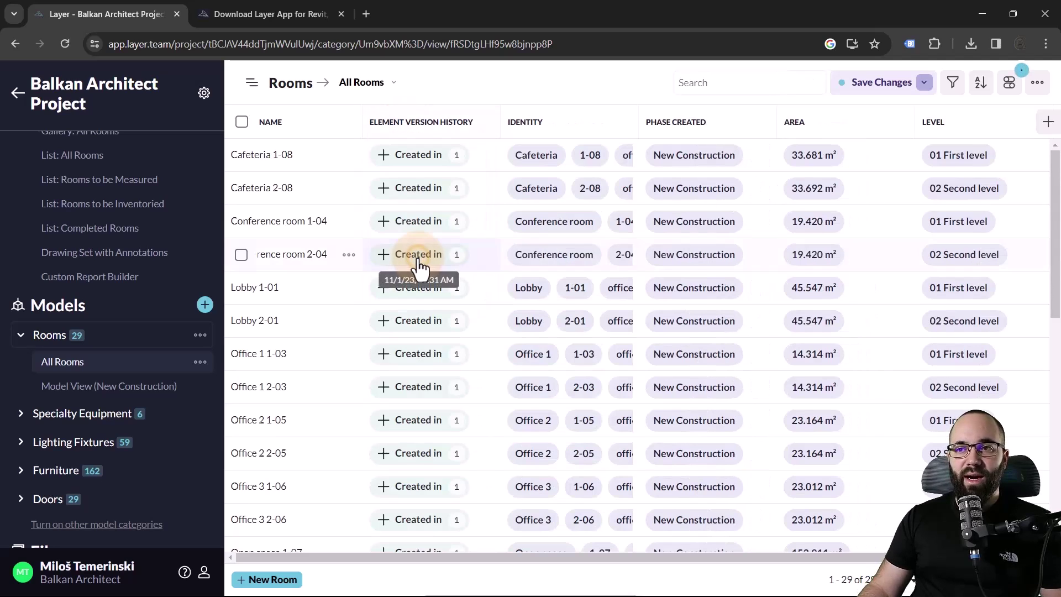
click(400, 133)
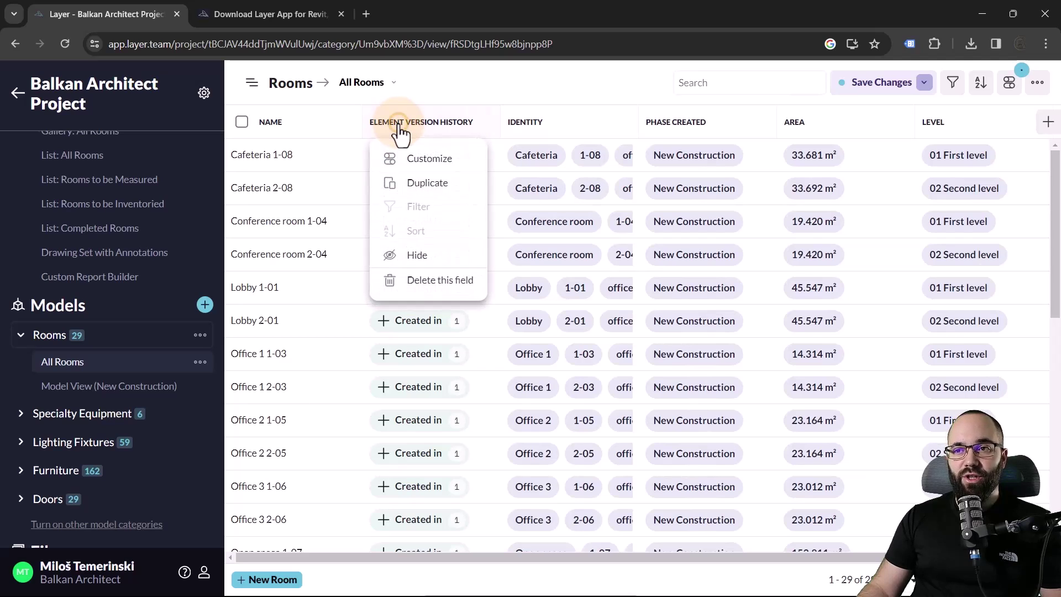
click(417, 256)
drag(500, 118, 531, 118)
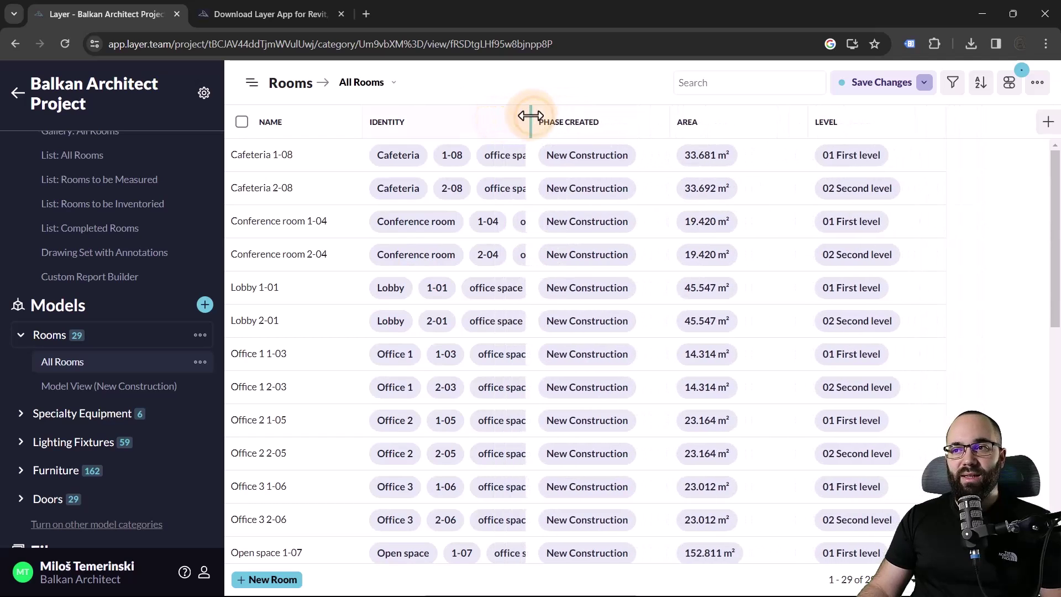
drag(668, 125, 654, 125)
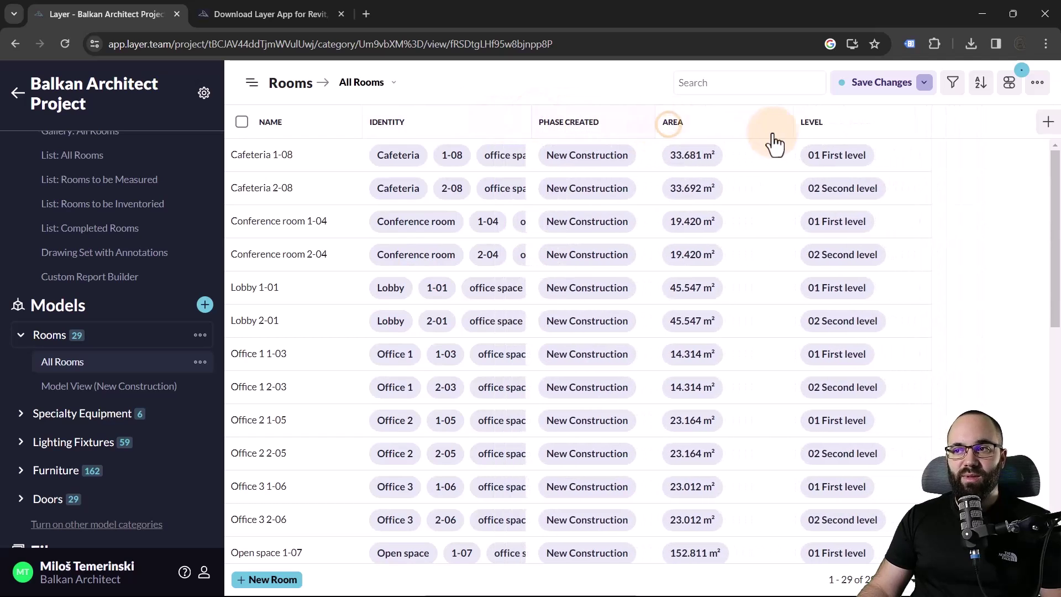